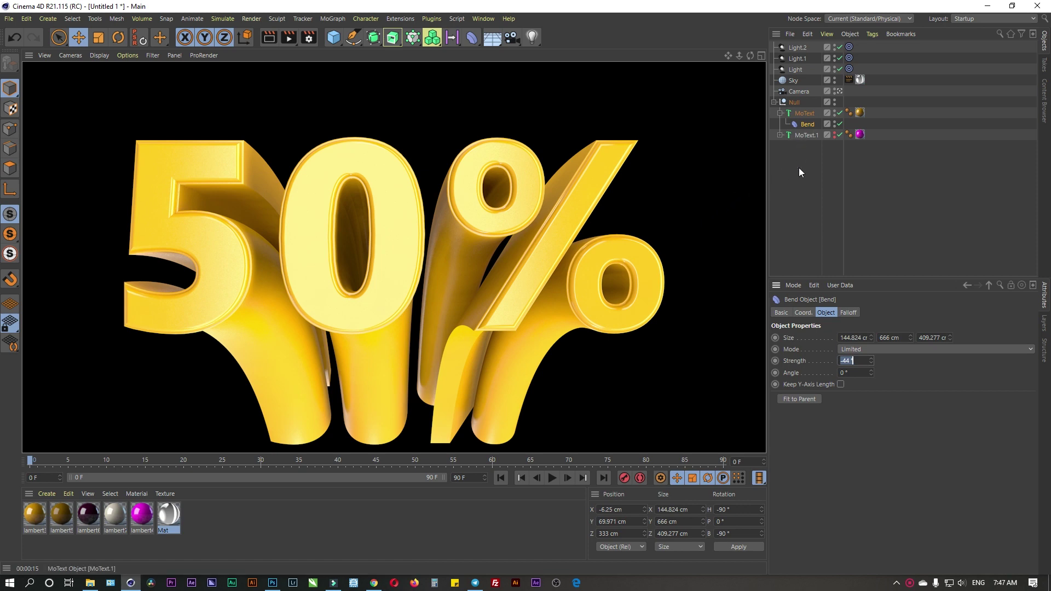
Step: Return from the render preview to the editor view showing the -44° bent 50% text
{"action": "left_click", "coordinate": [806, 124]}
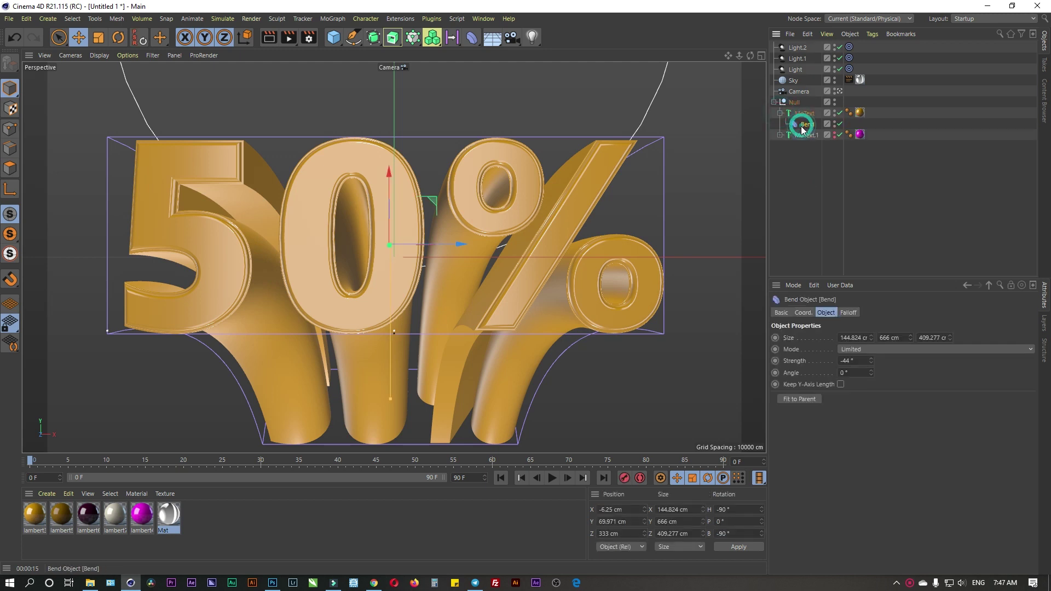
{"action": "left_click", "coordinate": [792, 157]}
{"action": "left_click", "coordinate": [806, 123]}
{"action": "left_click", "coordinate": [774, 103]}
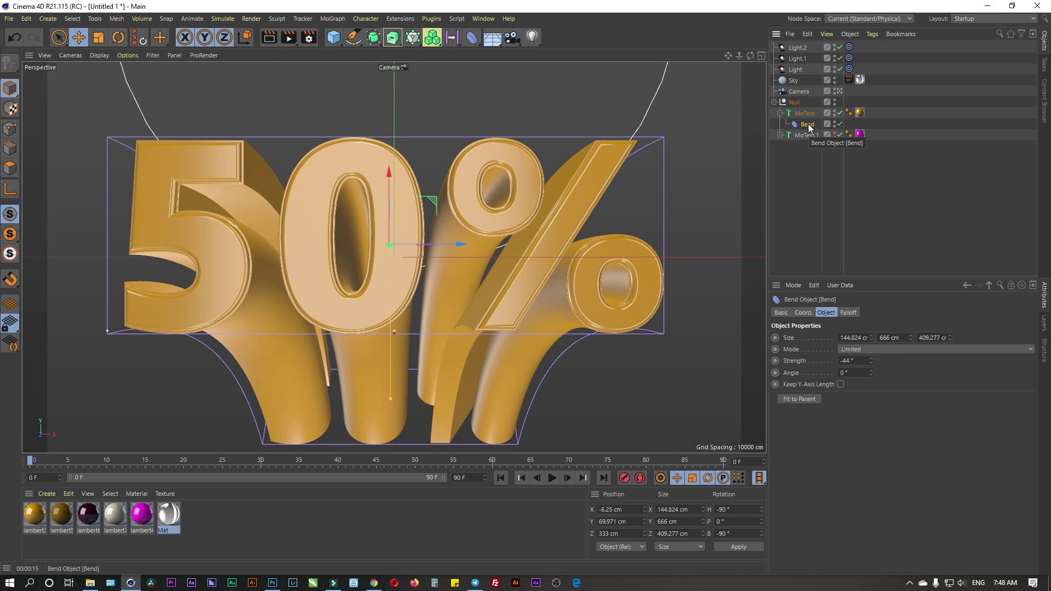
{"action": "left_click", "coordinate": [796, 158]}
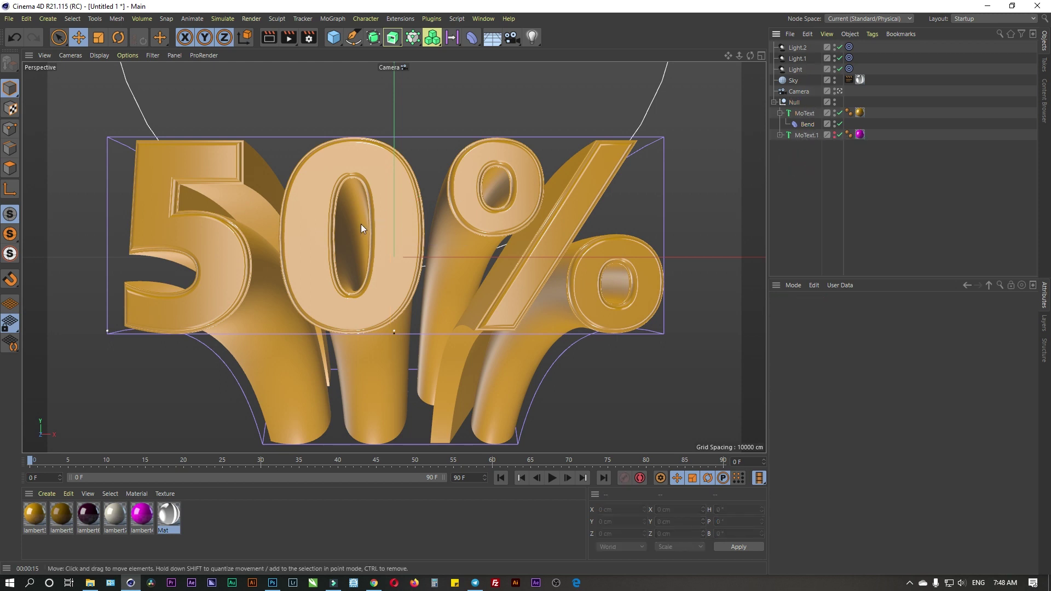
Step: Delete the Bend deformer and the second text object, MoText.1
{"action": "left_click_drag", "start_coordinate": [800, 125], "coordinate": [797, 174]}
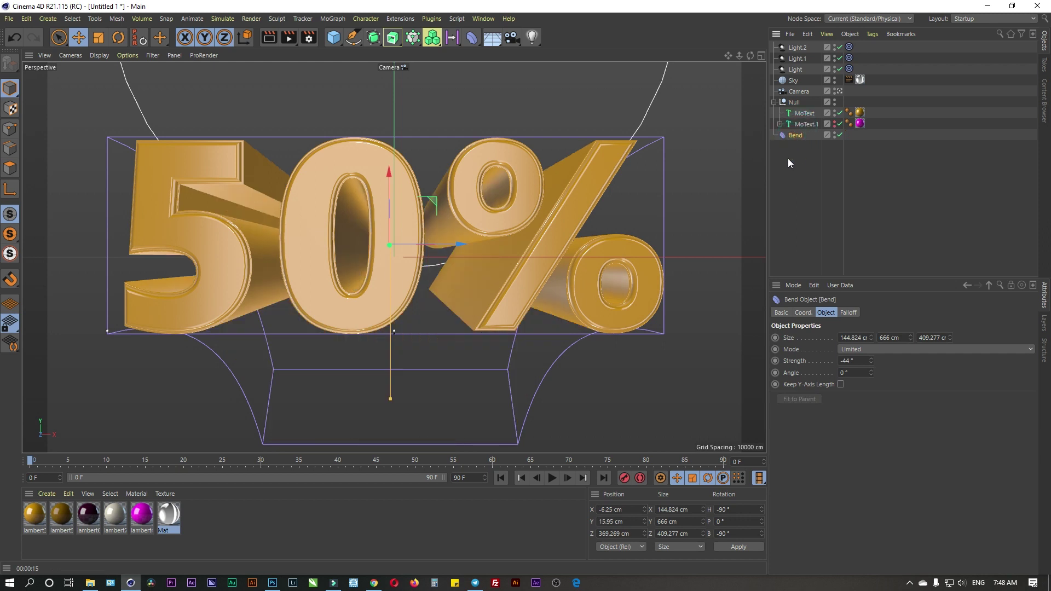
{"action": "key", "text": "Delete"}
{"action": "left_click", "coordinate": [796, 125]}
{"action": "key", "text": "Delete"}
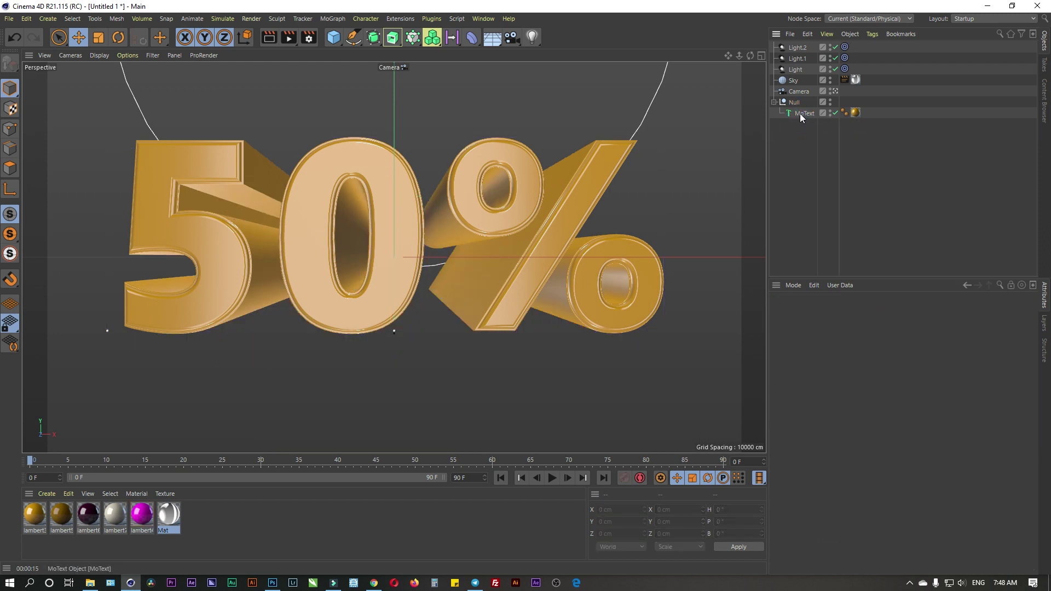
Step: Move the MoText out of the Null to top level and delete the Null
{"action": "left_click", "coordinate": [799, 113]}
{"action": "left_click", "coordinate": [829, 348]}
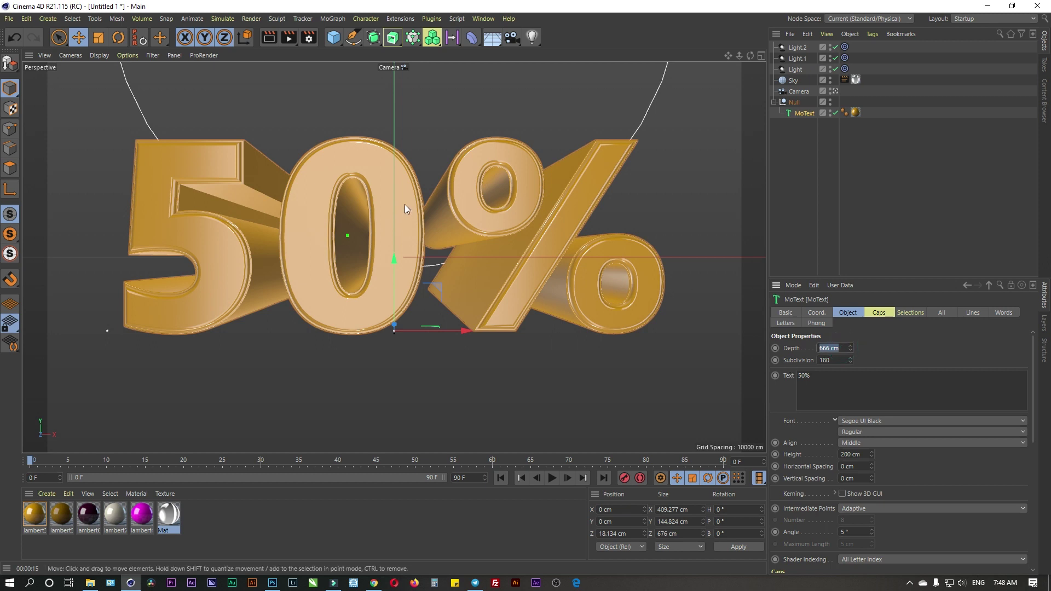
{"action": "left_click", "coordinate": [333, 18]}
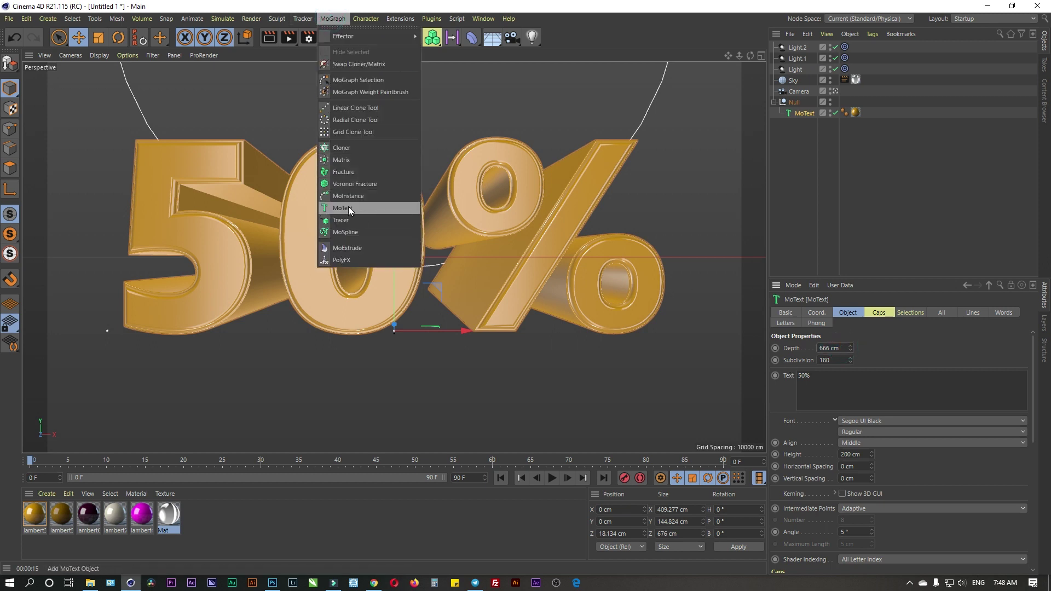
{"action": "left_click", "coordinate": [800, 172]}
{"action": "left_click_drag", "start_coordinate": [800, 113], "coordinate": [797, 139]}
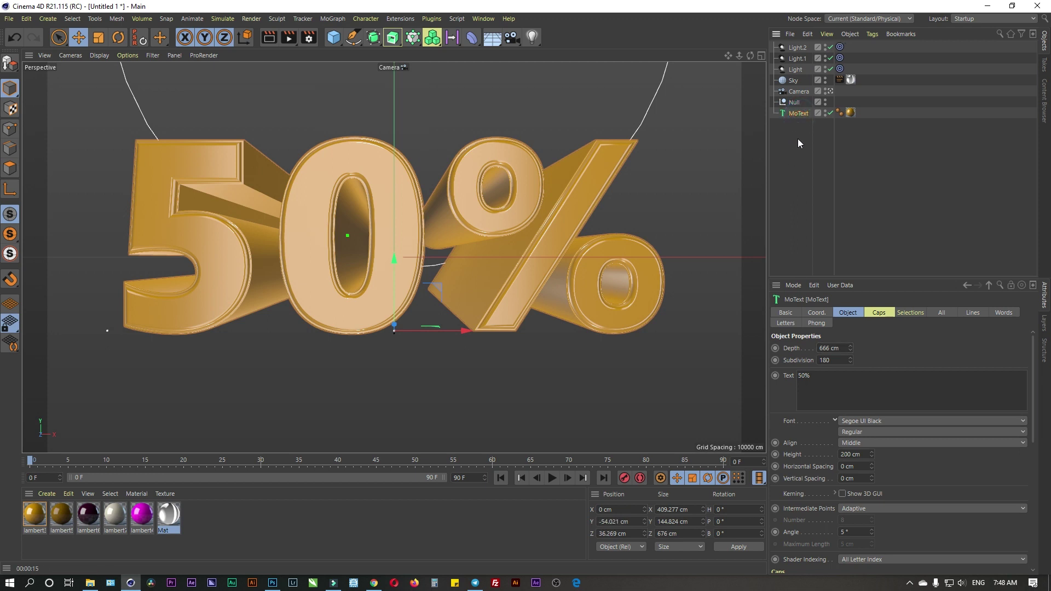
{"action": "left_click", "coordinate": [798, 113]}
{"action": "left_click", "coordinate": [793, 103]}
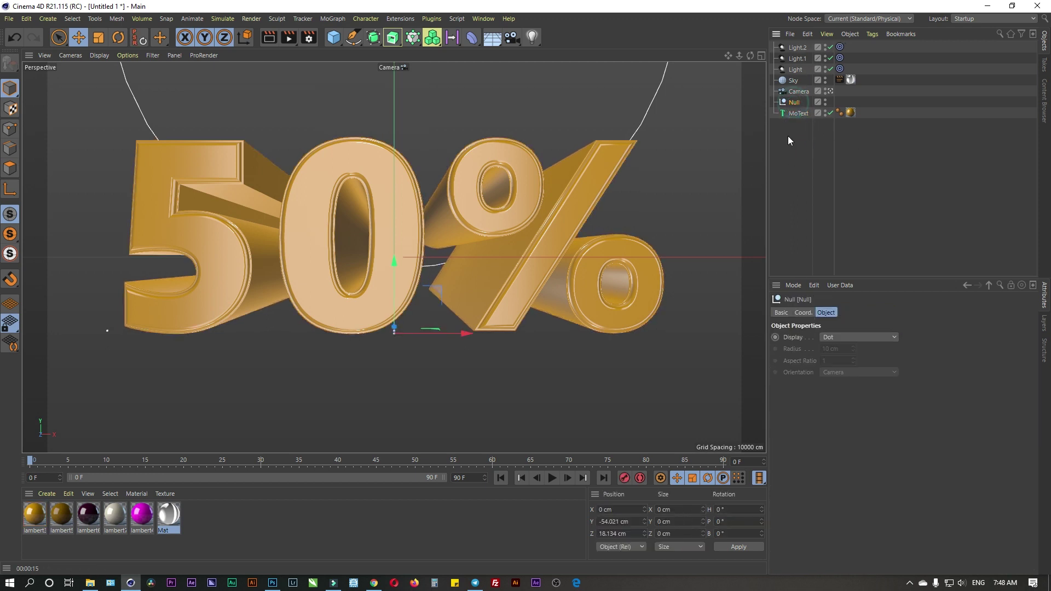
{"action": "key", "text": "Delete"}
{"action": "left_click", "coordinate": [793, 103]}
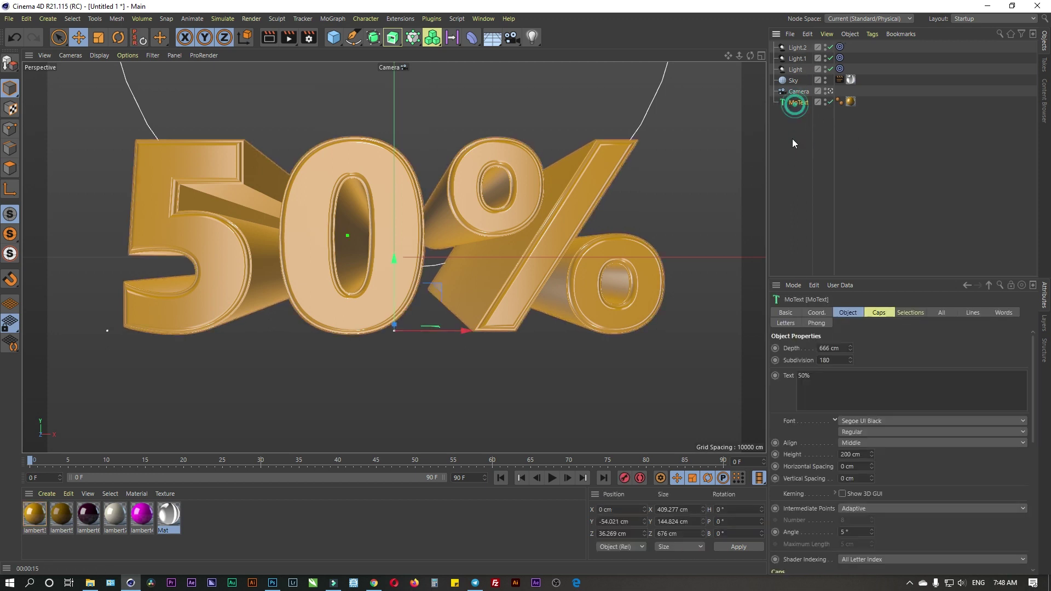
{"action": "double_click", "coordinate": [844, 349]}
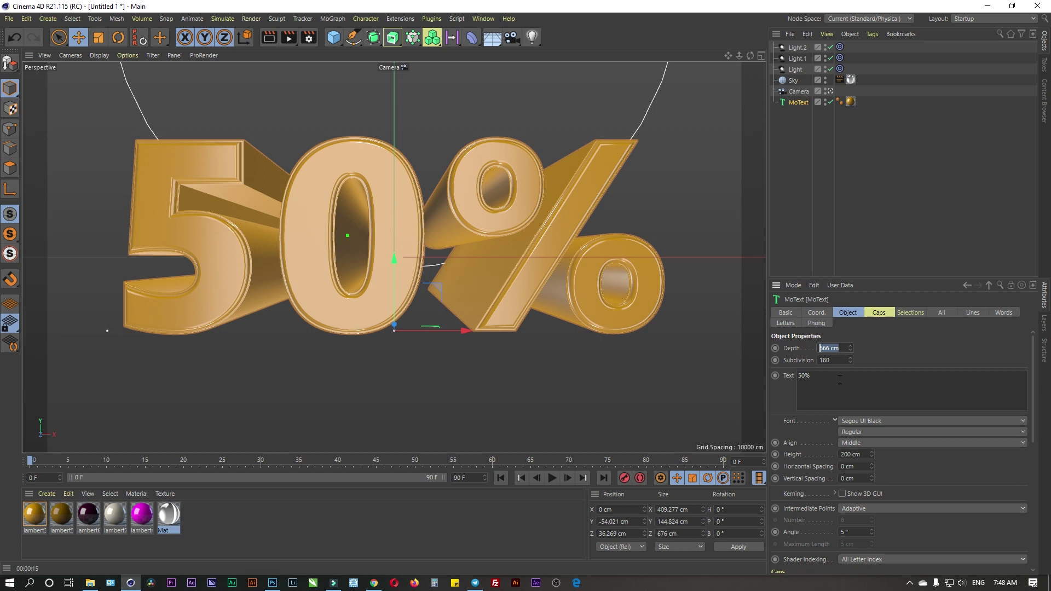
Step: Set the MoText depth to 1000 cm and switch the viewport to Gouraud Shading (Lines)
{"action": "type", "text": "1000"}
{"action": "key", "text": "Return"}
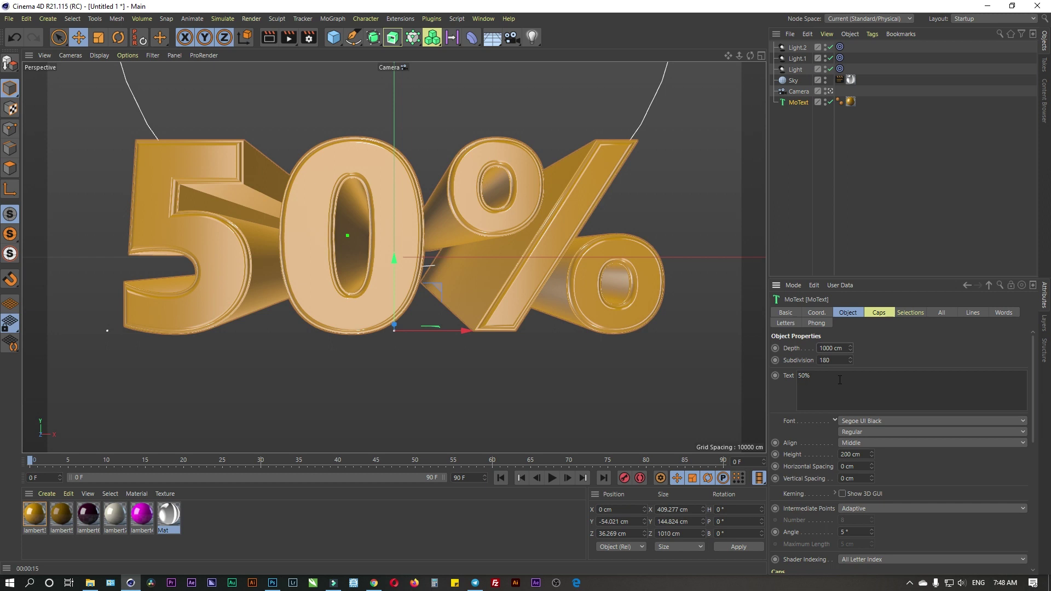
{"action": "left_click", "coordinate": [840, 361]}
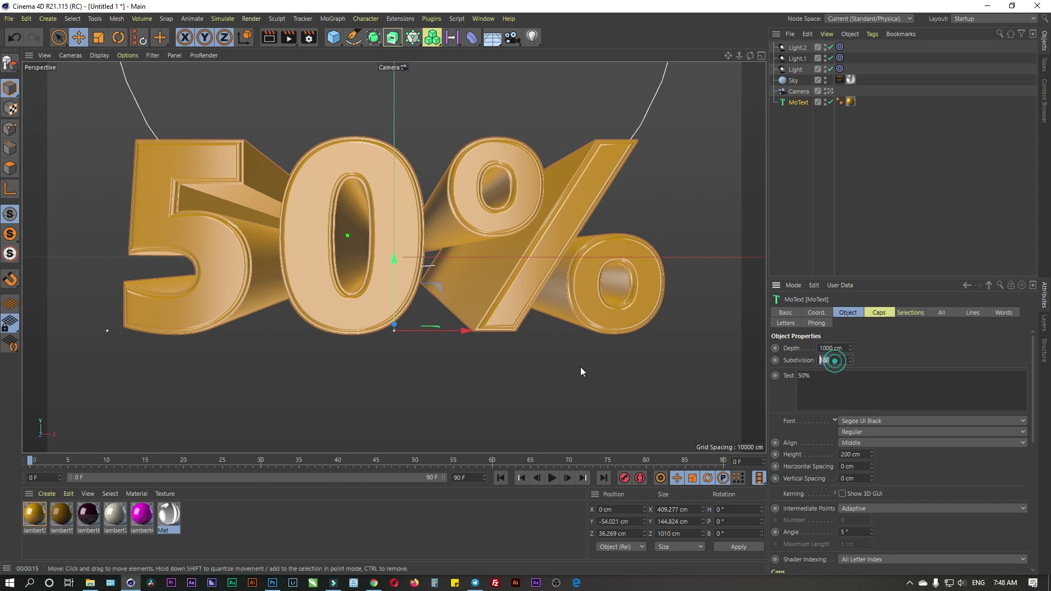
{"action": "left_click", "coordinate": [101, 57]}
{"action": "left_click", "coordinate": [114, 84]}
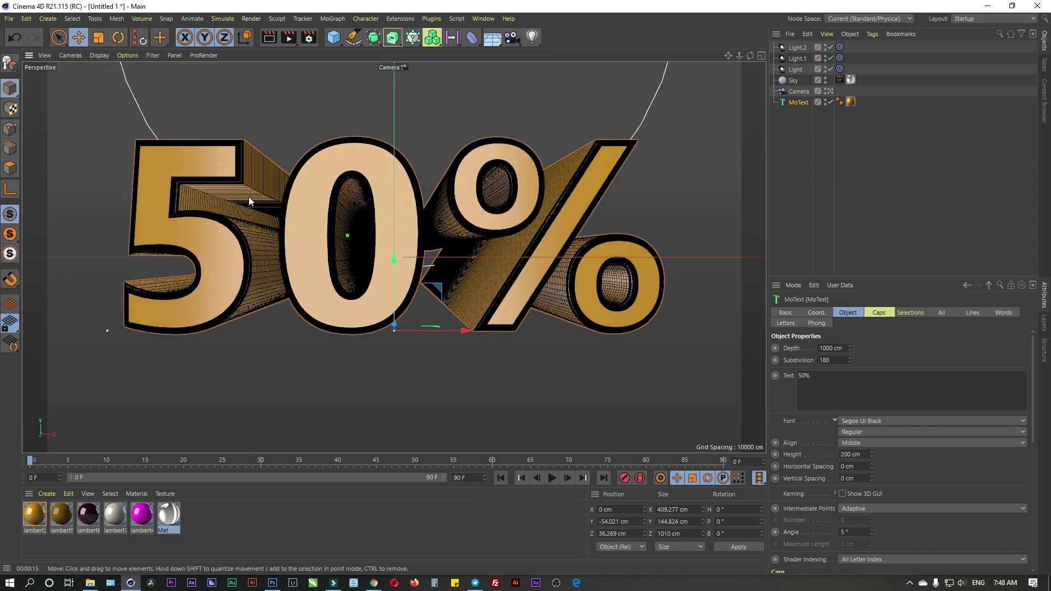
Step: Switch from the scene camera to the default view and orbit down onto the text's top faces
{"action": "left_click", "coordinate": [829, 91]}
{"action": "scroll", "coordinate": [275, 328], "scroll_direction": "up", "scroll_amount": 3}
{"action": "scroll", "coordinate": [280, 294], "scroll_direction": "up", "scroll_amount": 3}
{"action": "scroll", "coordinate": [321, 266], "scroll_direction": "up", "scroll_amount": 3}
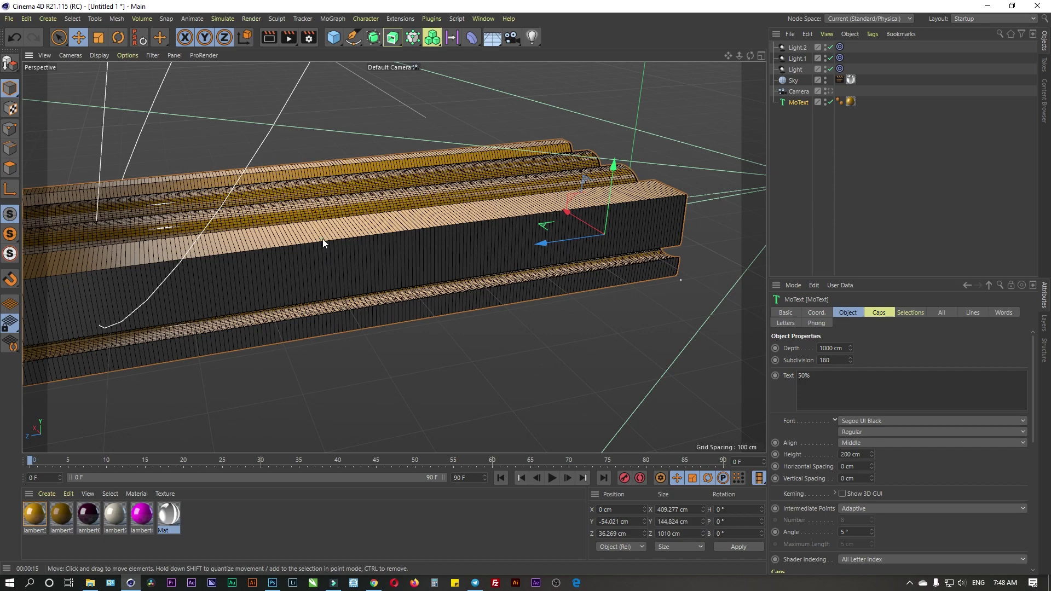
{"action": "left_click_drag", "start_coordinate": [323, 243], "coordinate": [259, 245], "text": "alt"}
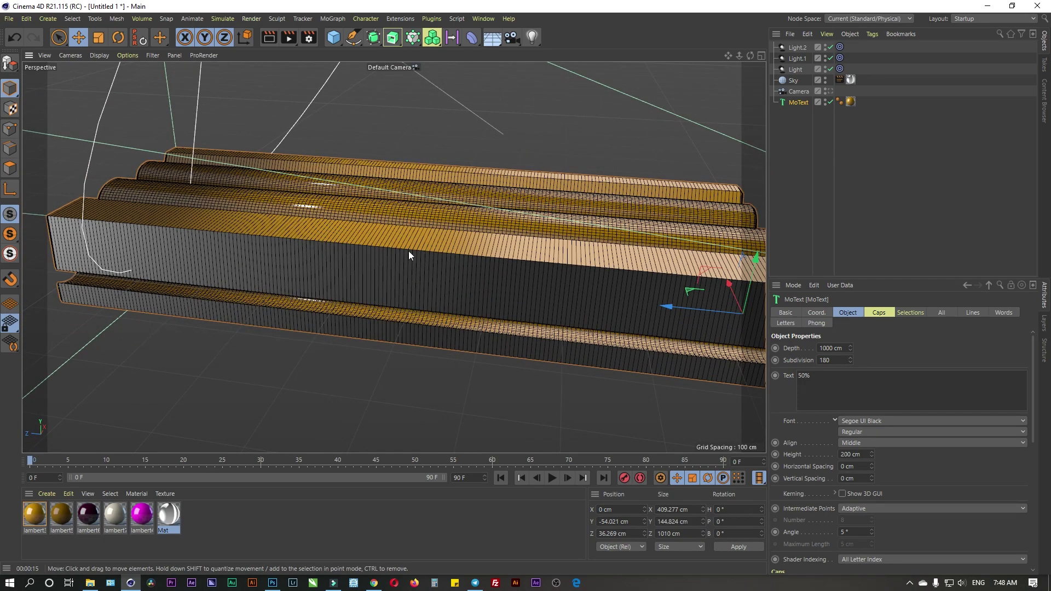
{"action": "mouse_move", "coordinate": [593, 270]}
{"action": "left_mouse_down", "text": "alt"}
{"action": "mouse_move", "coordinate": [523, 217]}
{"action": "mouse_move", "coordinate": [501, 240]}
{"action": "mouse_move", "coordinate": [451, 235]}
{"action": "mouse_move", "coordinate": [508, 173]}
{"action": "mouse_move", "coordinate": [275, 224]}
{"action": "mouse_move", "coordinate": [404, 212]}
{"action": "mouse_move", "coordinate": [415, 255]}
{"action": "mouse_move", "coordinate": [513, 237]}
{"action": "left_mouse_up", "text": "alt"}
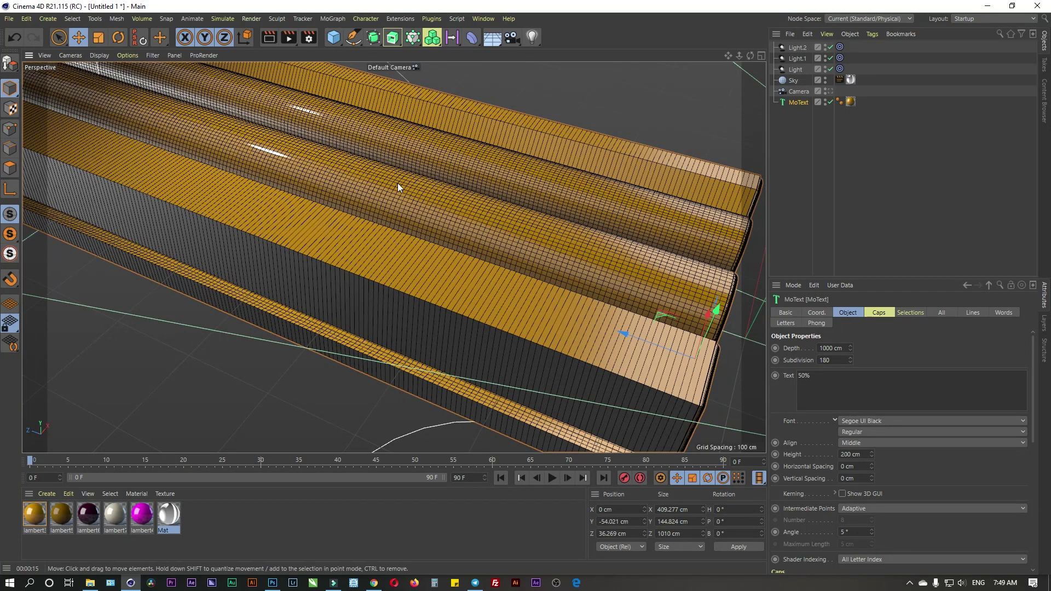
Step: Set the extrusion Subdivision to 180 and orbit to face the 50% text
{"action": "left_click_drag", "start_coordinate": [834, 360], "coordinate": [608, 415]}
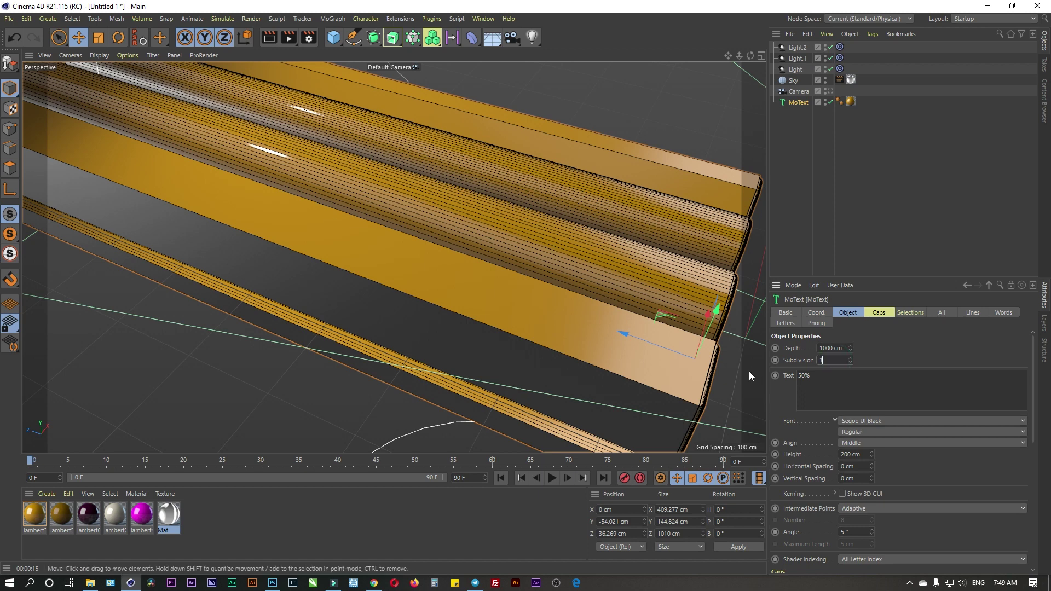
{"action": "type", "text": "80"}
{"action": "key", "text": "Return"}
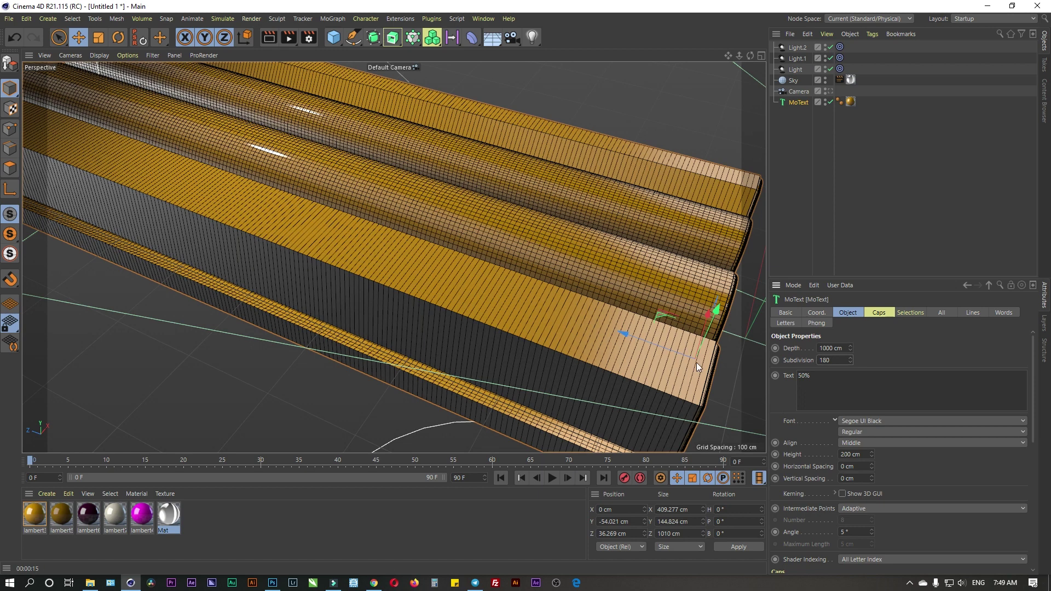
{"action": "scroll", "coordinate": [442, 226], "scroll_direction": "down", "scroll_amount": 3}
{"action": "scroll", "coordinate": [451, 207], "scroll_direction": "down", "scroll_amount": 2}
{"action": "mouse_move", "coordinate": [451, 207]}
{"action": "left_mouse_down", "text": "alt"}
{"action": "mouse_move", "coordinate": [429, 117]}
{"action": "mouse_move", "coordinate": [425, 167]}
{"action": "left_mouse_up", "text": "alt"}
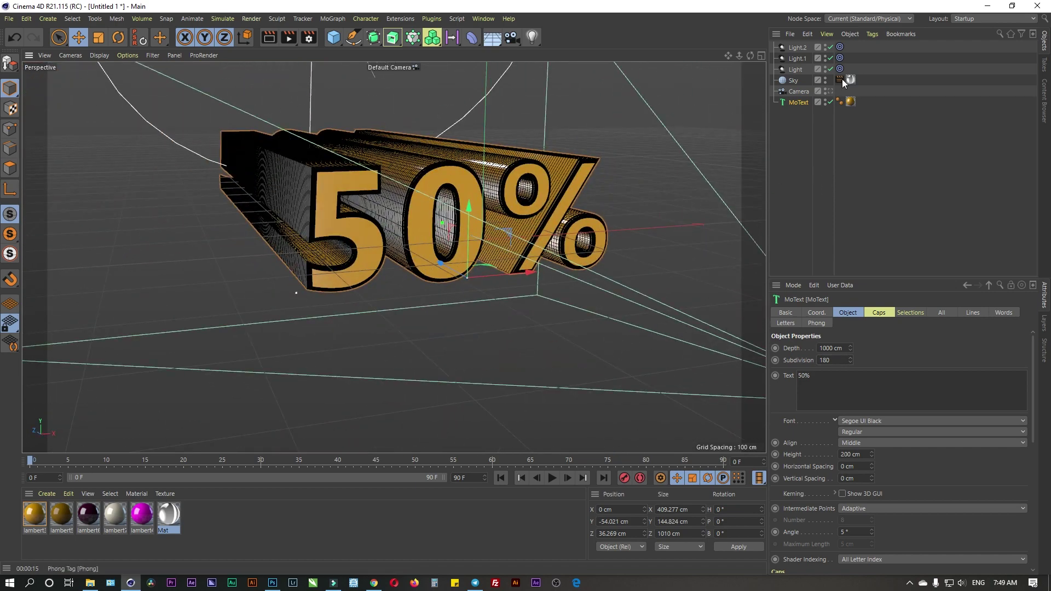
Step: Aim all three lights' Target tags at the MoText, then add a Bend deformer
{"action": "left_click", "coordinate": [841, 59]}
{"action": "left_click_drag", "start_coordinate": [798, 102], "coordinate": [826, 342]}
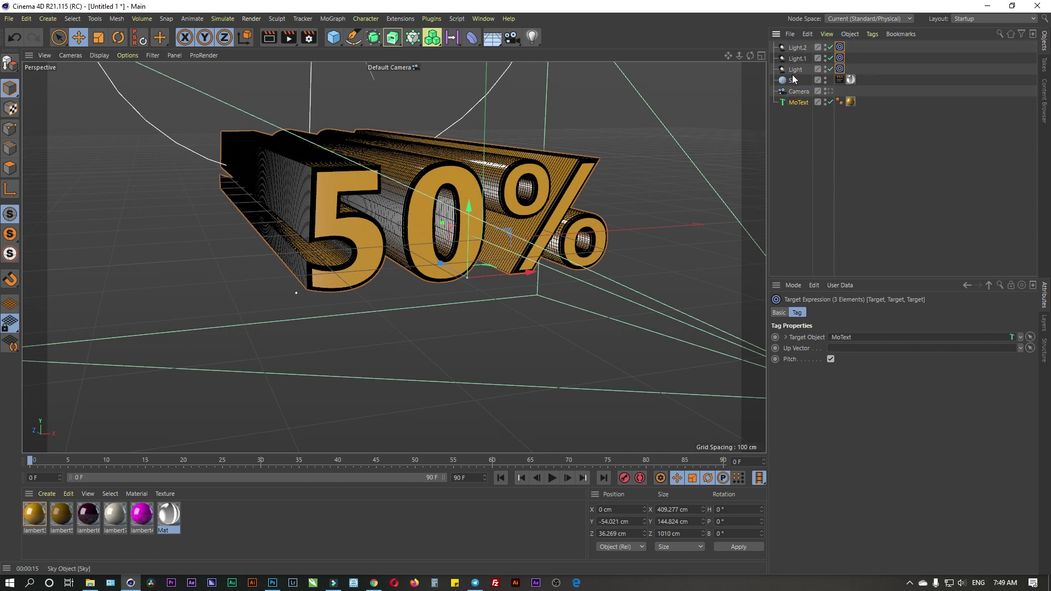
{"action": "left_click", "coordinate": [811, 171]}
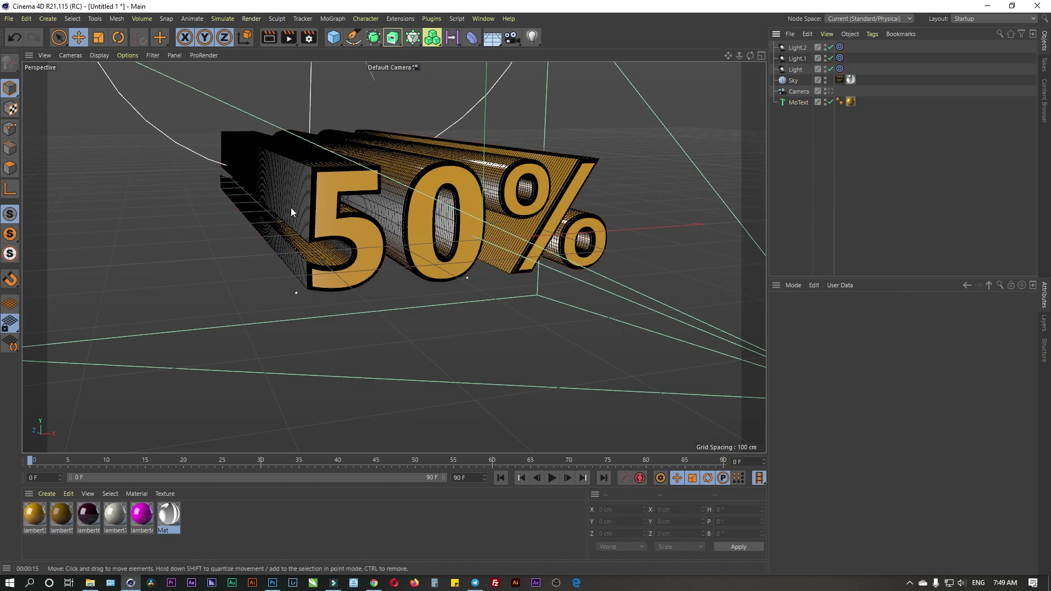
{"action": "mouse_move", "coordinate": [416, 234]}
{"action": "left_mouse_down", "text": "alt"}
{"action": "mouse_move", "coordinate": [431, 195]}
{"action": "mouse_move", "coordinate": [402, 214]}
{"action": "mouse_move", "coordinate": [463, 198]}
{"action": "mouse_move", "coordinate": [469, 127]}
{"action": "mouse_move", "coordinate": [467, 137]}
{"action": "mouse_move", "coordinate": [488, 147]}
{"action": "mouse_move", "coordinate": [471, 166]}
{"action": "left_mouse_up", "text": "alt"}
{"action": "left_click", "coordinate": [471, 38]}
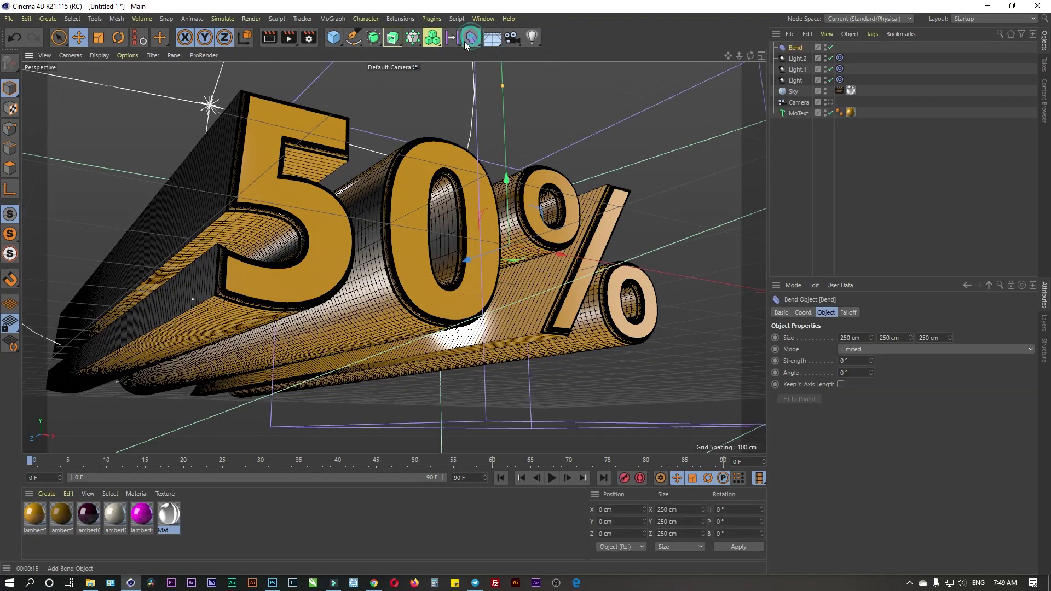
Step: Parent the Bend under the MoText, fit it to the text and set heading to -90°
{"action": "left_click_drag", "start_coordinate": [795, 48], "coordinate": [797, 114]}
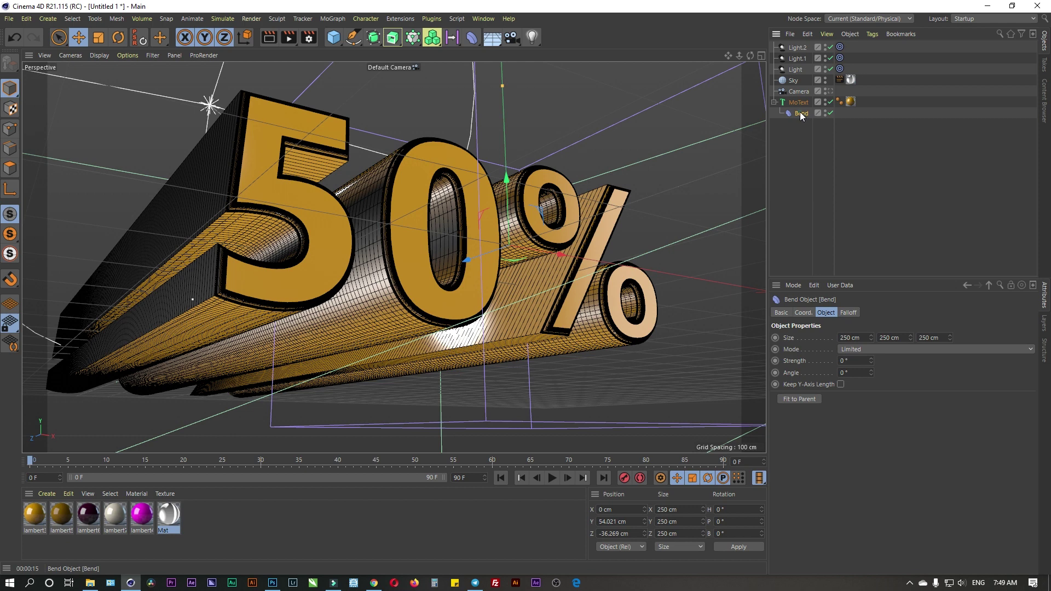
{"action": "left_click", "coordinate": [809, 402]}
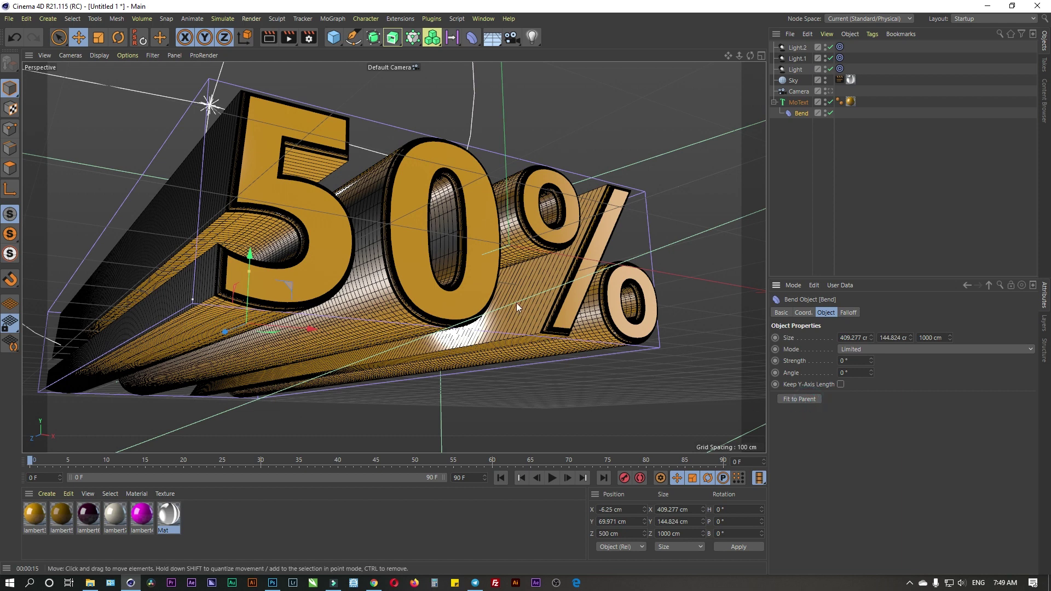
{"action": "left_click", "coordinate": [728, 511]}
{"action": "type", "text": "-90"}
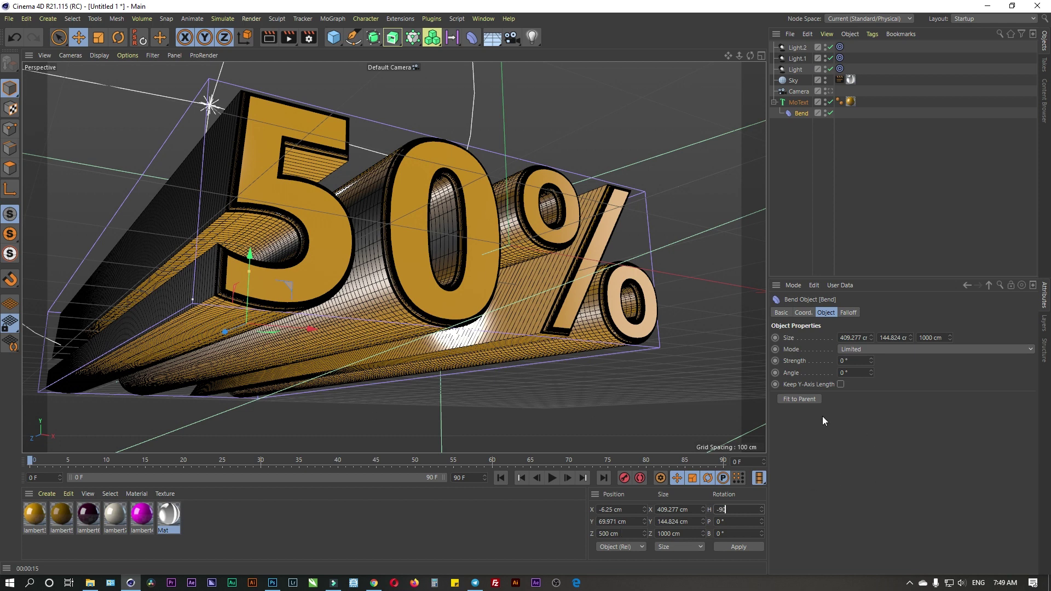
{"action": "left_click", "coordinate": [742, 550]}
{"action": "left_click", "coordinate": [800, 399]}
Step: Set the Bend's bank rotation to -90° and refit it around the text
{"action": "left_click", "coordinate": [739, 509]}
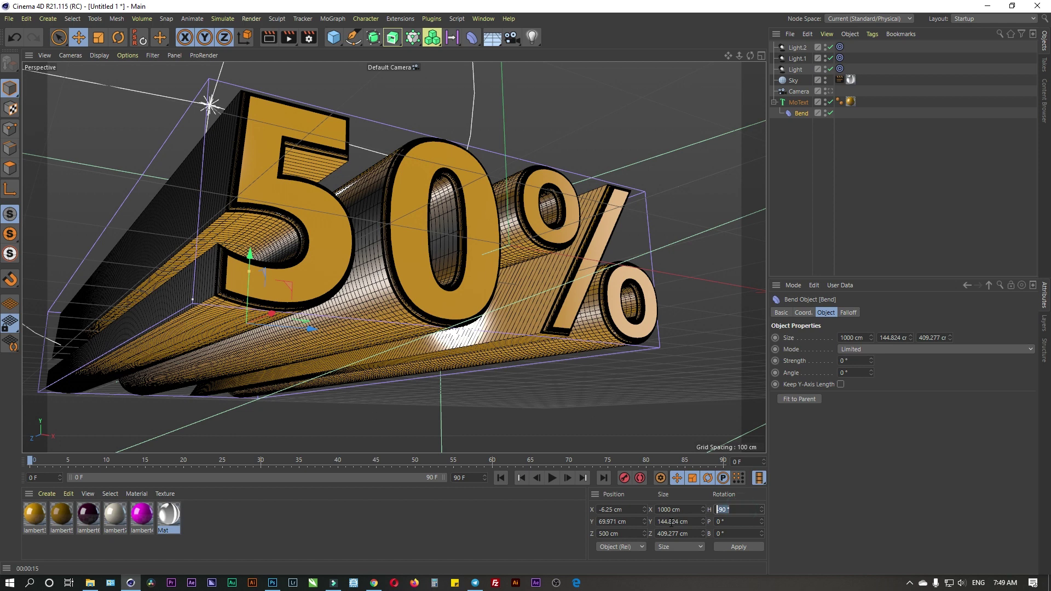
{"action": "left_click", "coordinate": [743, 533]}
{"action": "type", "text": "-90"}
{"action": "left_click", "coordinate": [732, 547]}
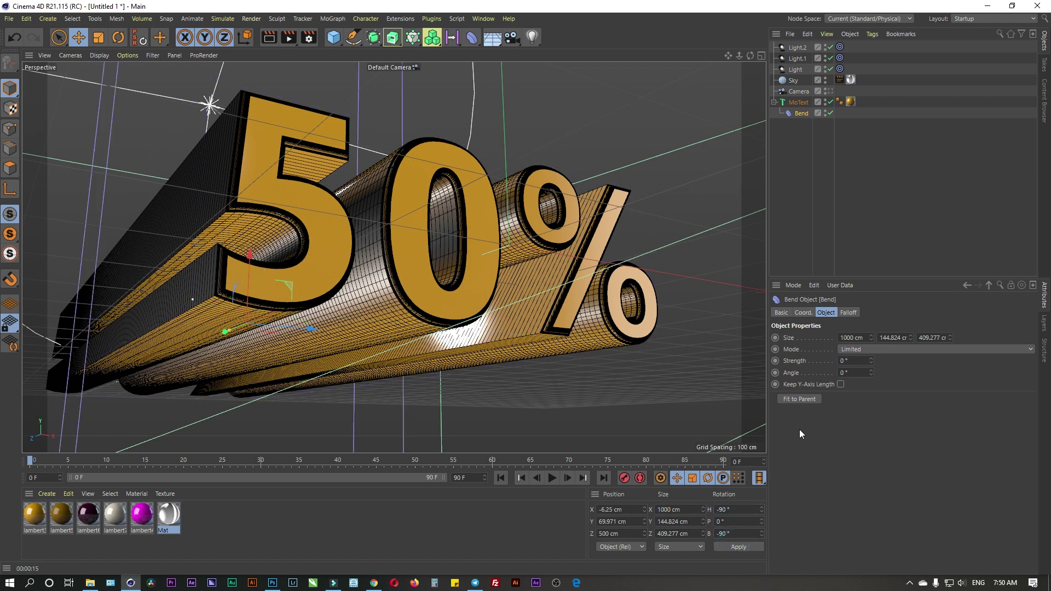
{"action": "left_click", "coordinate": [797, 400]}
Step: Raise the Bend strength to curl the text's extrusions and orbit out to view it
{"action": "scroll", "coordinate": [631, 330], "scroll_direction": "down", "scroll_amount": 3}
{"action": "scroll", "coordinate": [630, 330], "scroll_direction": "up", "scroll_amount": 3}
{"action": "scroll", "coordinate": [593, 219], "scroll_direction": "up", "scroll_amount": 1}
{"action": "mouse_move", "coordinate": [563, 228]}
{"action": "left_mouse_down", "text": "alt"}
{"action": "mouse_move", "coordinate": [541, 155]}
{"action": "mouse_move", "coordinate": [483, 180]}
{"action": "mouse_move", "coordinate": [481, 160]}
{"action": "mouse_move", "coordinate": [606, 254]}
{"action": "left_mouse_up", "text": "alt"}
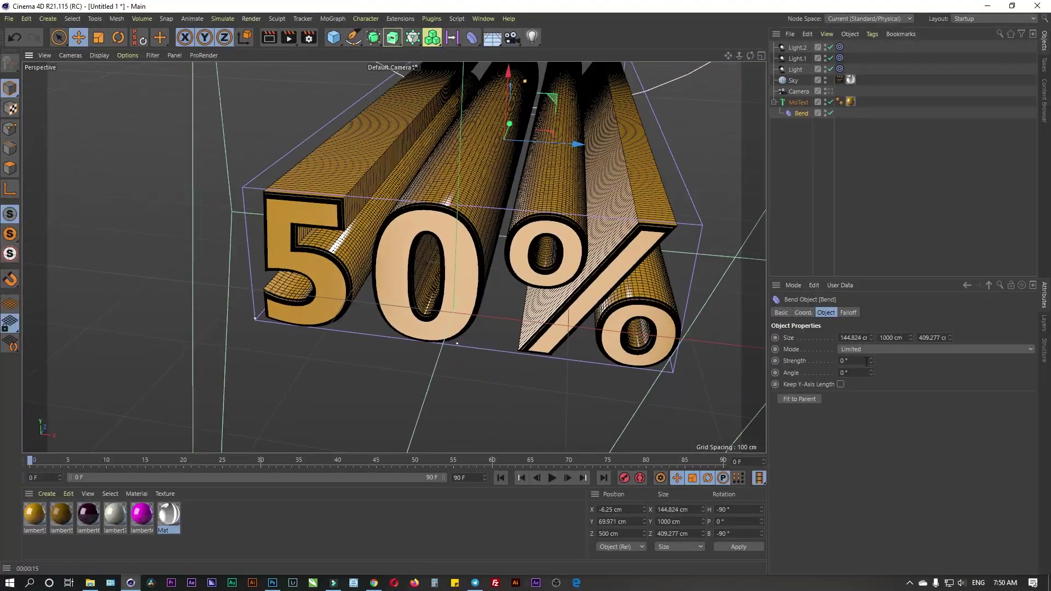
{"action": "left_click_drag", "start_coordinate": [870, 360], "coordinate": [705, 375]}
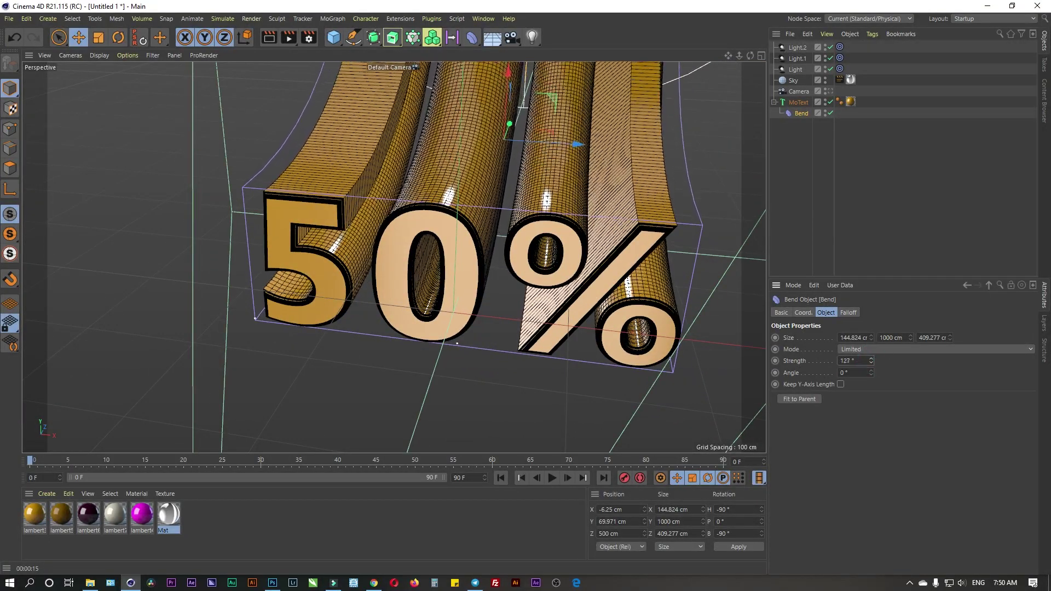
{"action": "scroll", "coordinate": [487, 362], "scroll_direction": "down", "scroll_amount": 3}
{"action": "scroll", "coordinate": [488, 362], "scroll_direction": "down", "scroll_amount": 3}
{"action": "mouse_move", "coordinate": [487, 362]}
{"action": "left_mouse_down", "text": "alt"}
{"action": "mouse_move", "coordinate": [511, 228]}
{"action": "mouse_move", "coordinate": [563, 145]}
{"action": "mouse_move", "coordinate": [588, 152]}
{"action": "mouse_move", "coordinate": [280, 163]}
{"action": "mouse_move", "coordinate": [474, 206]}
{"action": "left_mouse_up", "text": "alt"}
Step: Increase the bend to about 356° so the text forms a near-closed ring, viewed face-on
{"action": "scroll", "coordinate": [497, 182], "scroll_direction": "up", "scroll_amount": 3}
{"action": "left_click_drag", "start_coordinate": [871, 360], "coordinate": [869, 329]}
{"action": "mouse_move", "coordinate": [599, 237]}
{"action": "left_mouse_down", "text": "alt"}
{"action": "mouse_move", "coordinate": [600, 198]}
{"action": "mouse_move", "coordinate": [490, 185]}
{"action": "left_mouse_up", "text": "alt"}
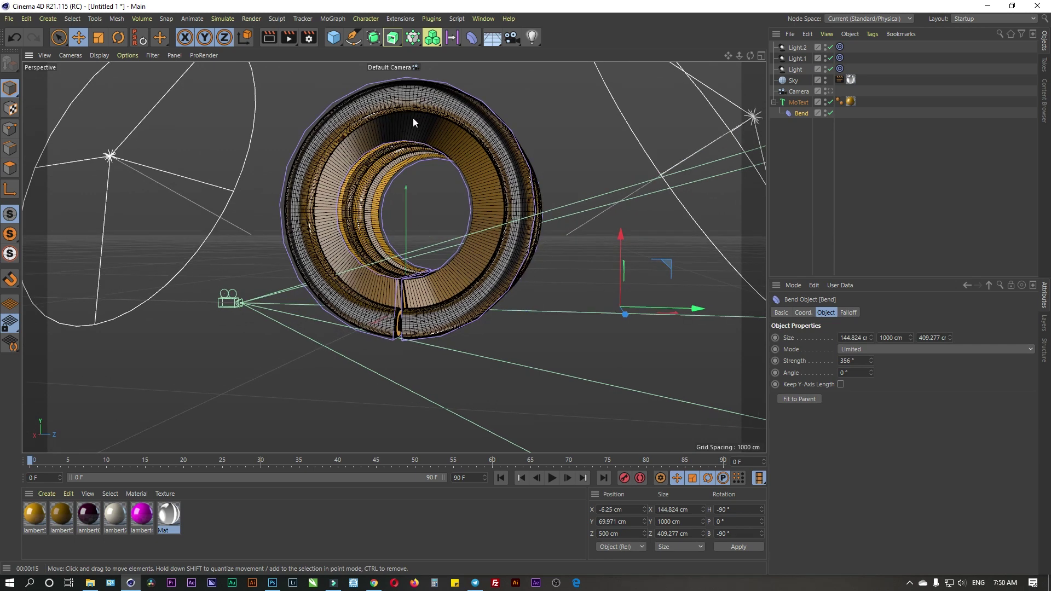
{"action": "left_click_drag", "start_coordinate": [797, 102], "coordinate": [802, 119]}
{"action": "left_click", "coordinate": [835, 360]}
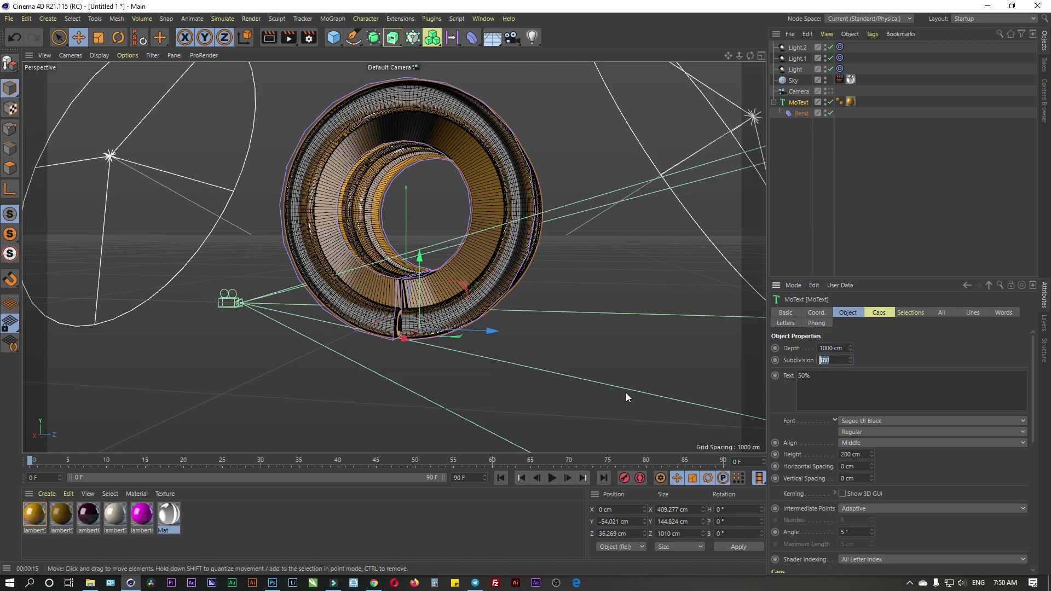
{"action": "mouse_move", "coordinate": [377, 146]}
{"action": "left_mouse_down", "text": "alt"}
{"action": "mouse_move", "coordinate": [418, 137]}
{"action": "mouse_move", "coordinate": [481, 170]}
{"action": "mouse_move", "coordinate": [559, 160]}
{"action": "mouse_move", "coordinate": [636, 169]}
{"action": "mouse_move", "coordinate": [420, 168]}
{"action": "left_mouse_up", "text": "alt"}
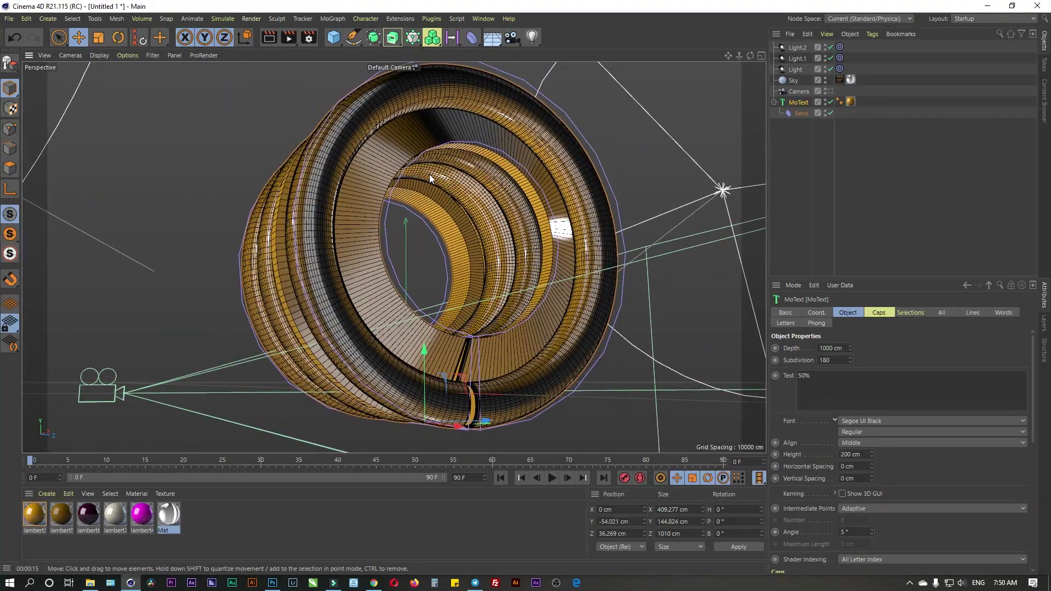